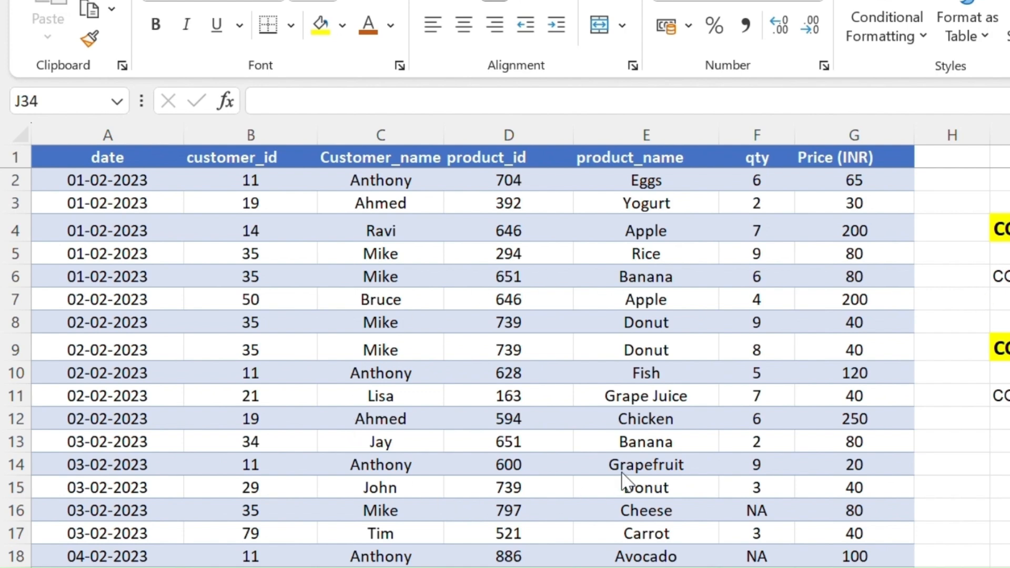
# Start a COUNTIF formula in cell E34 using the product_name range E2:E32
pyautogui.scroll(-7, 623, 481)
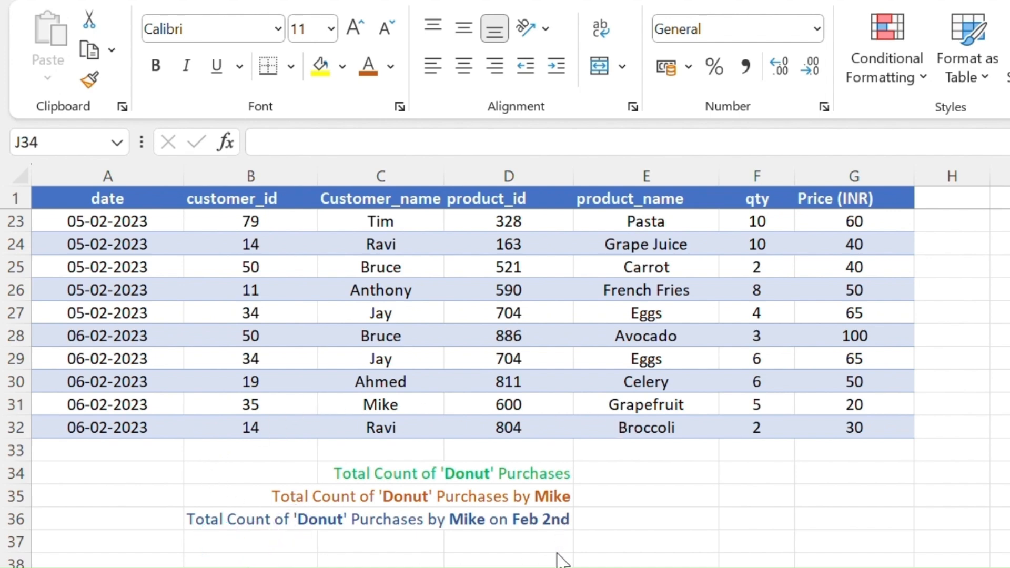
pyautogui.scroll(1, 562, 560)
pyautogui.click(627, 544)
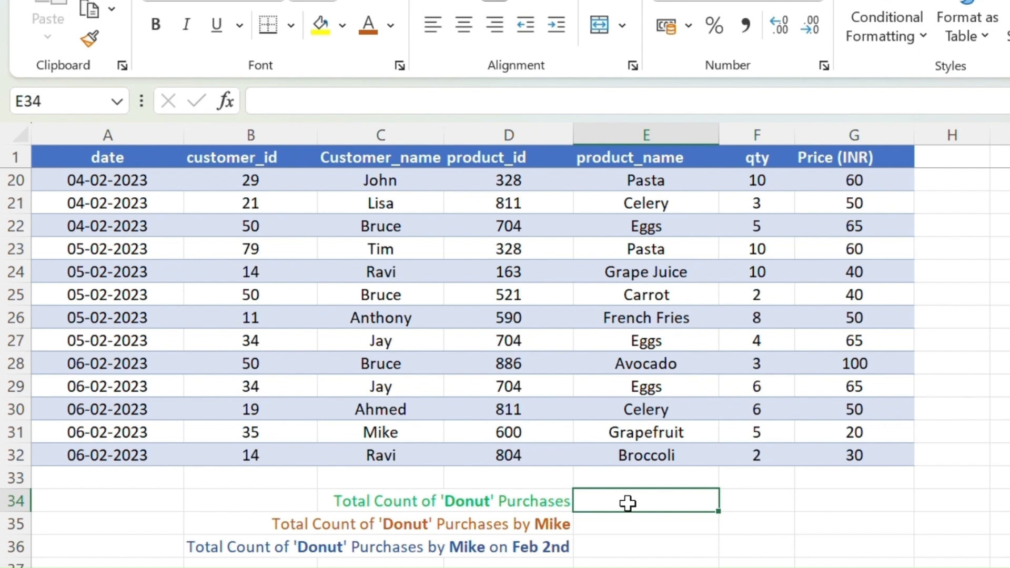
pyautogui.write('=')
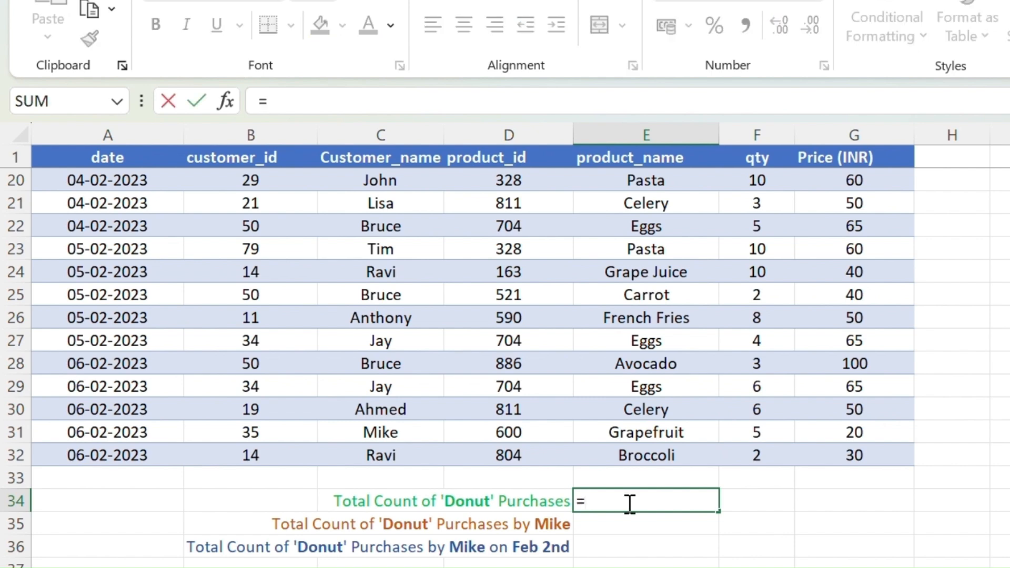
pyautogui.write('counti')
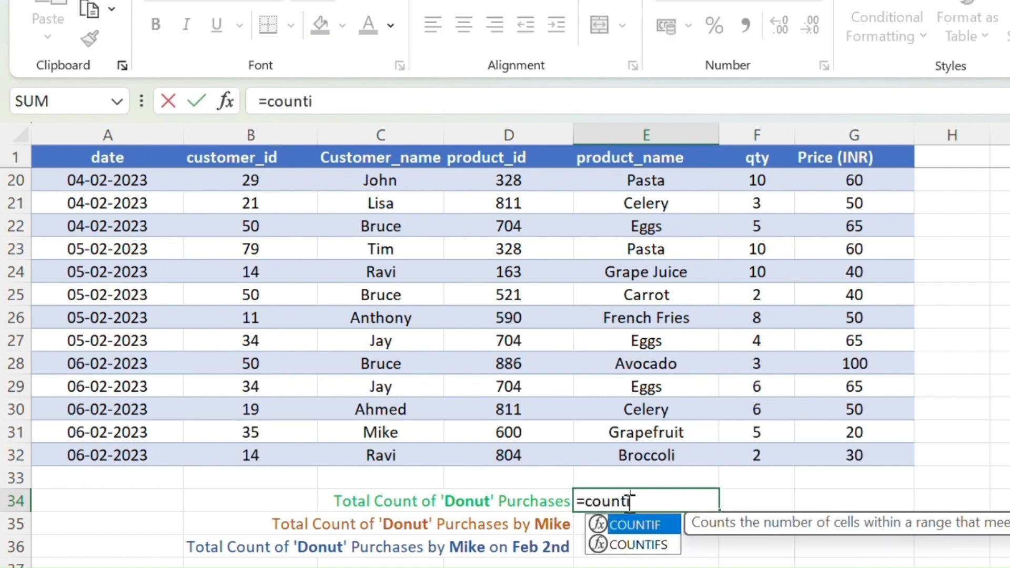
pyautogui.write('f')
pyautogui.press('Tab')
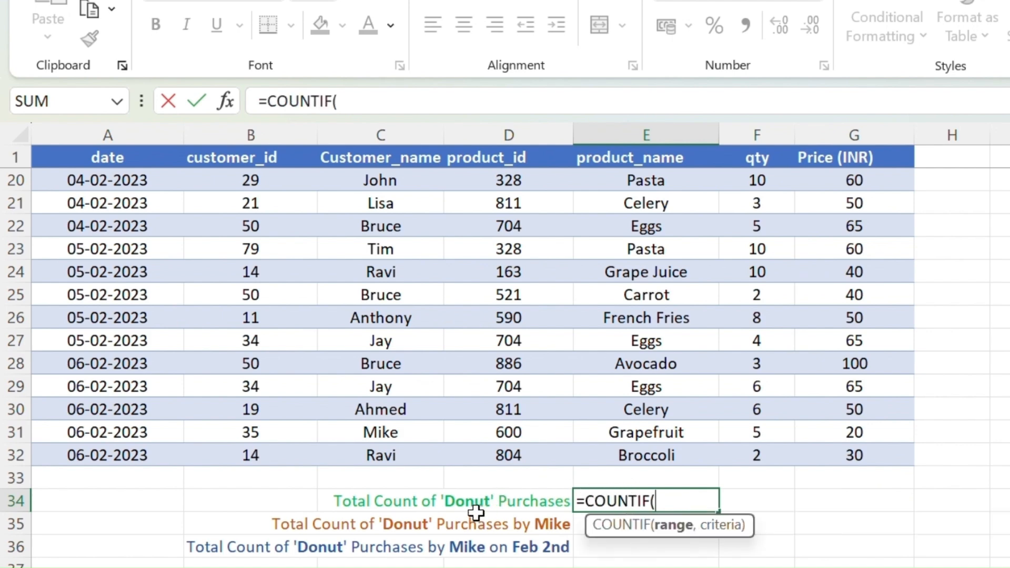
pyautogui.scroll(6, 643, 289)
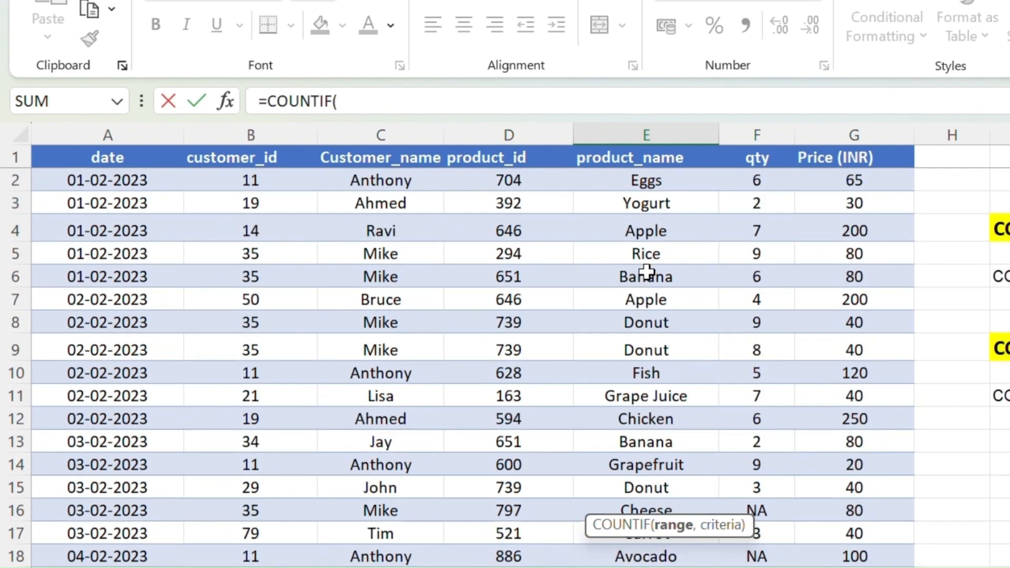
pyautogui.moveTo(646, 180); pyautogui.dragTo(670, 548)
pyautogui.scroll(-1, 735, 541)
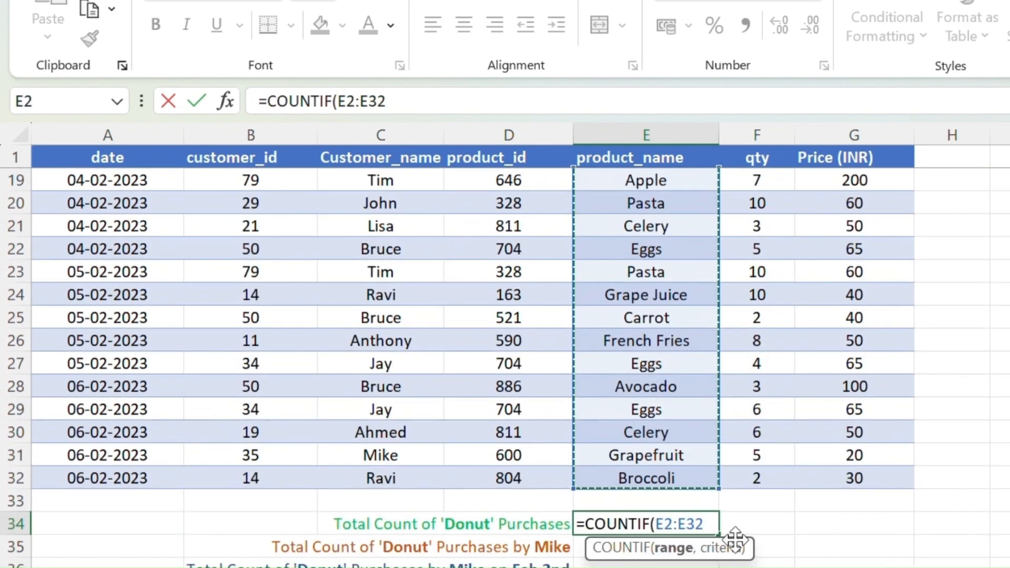
# Add "Donut" as the criterion and complete the COUNTIF formula
pyautogui.write(',')
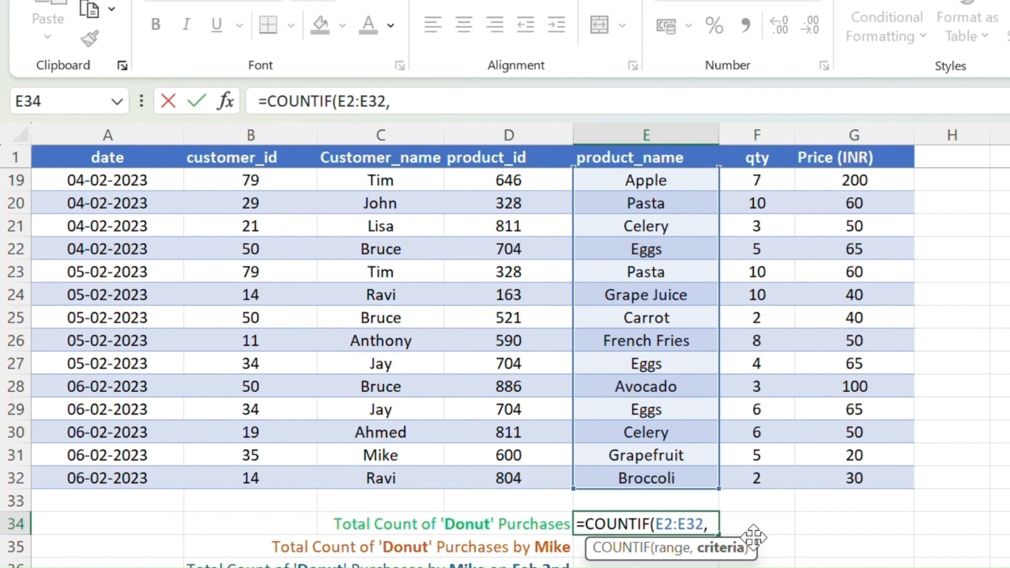
pyautogui.write('"Donut')
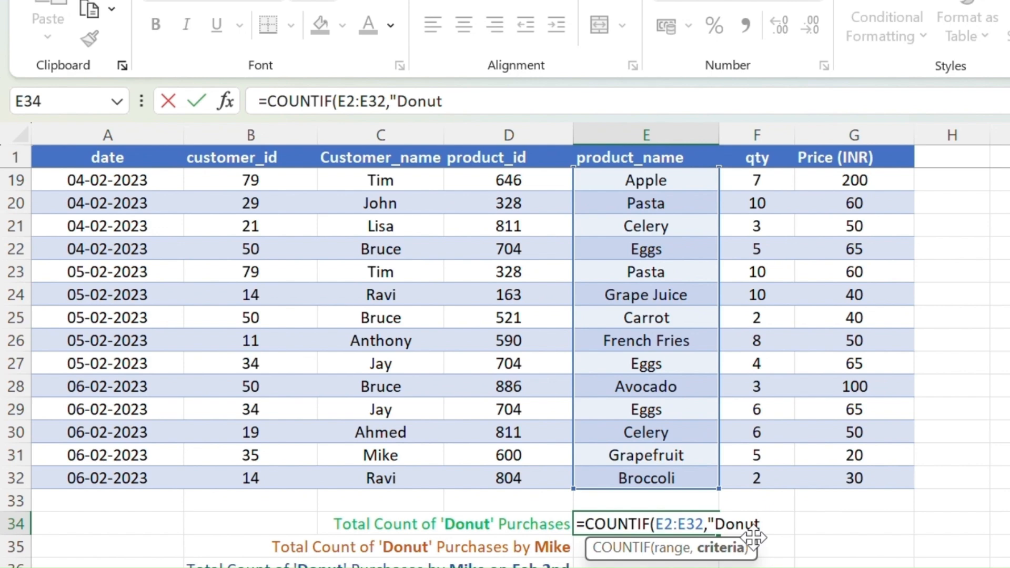
pyautogui.write('")')
pyautogui.press('Return')
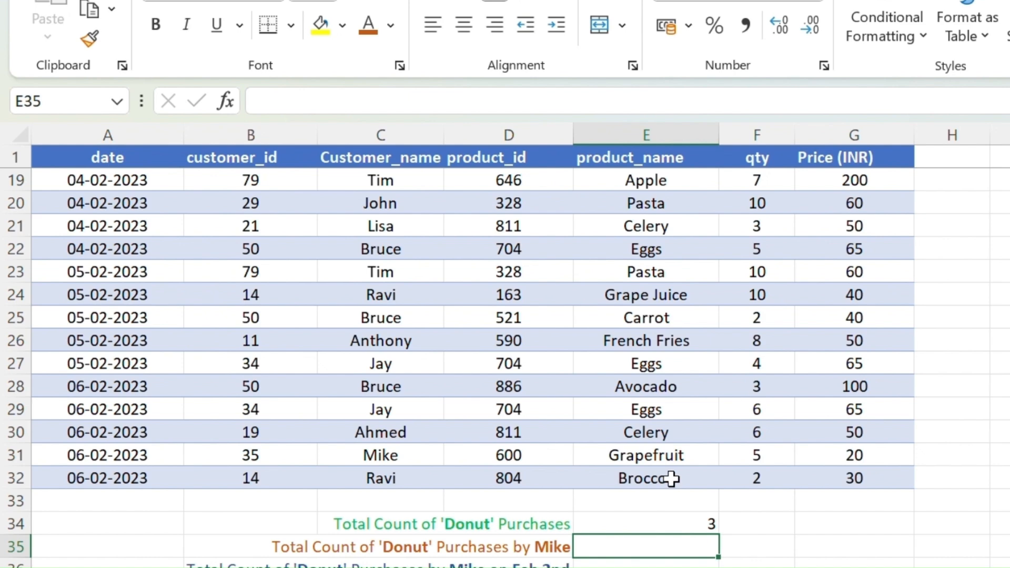
# Start a COUNTIFS formula in cell E35 with E2:E32 as the first criteria range
pyautogui.scroll(-2, 663, 487)
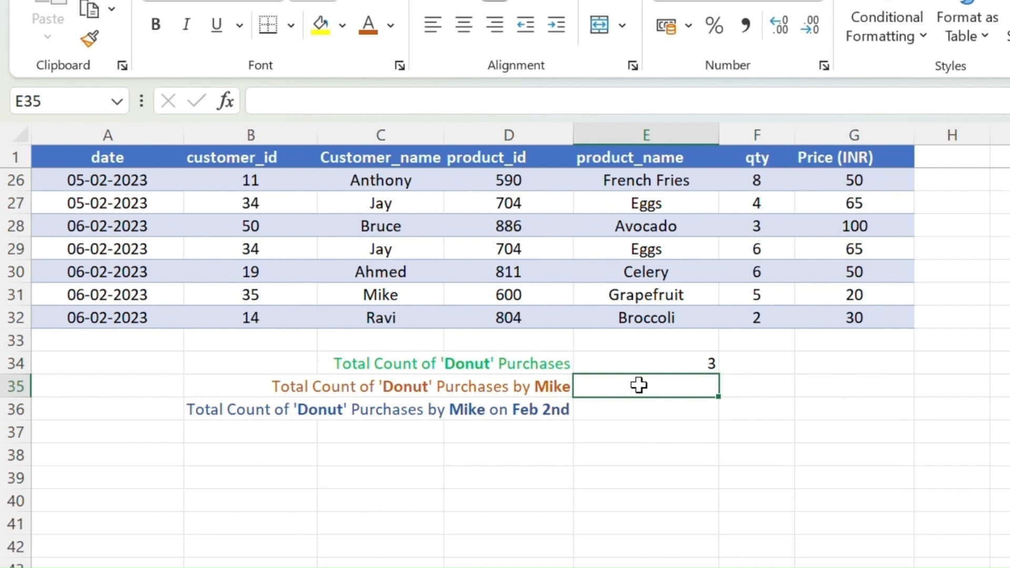
pyautogui.write('=co')
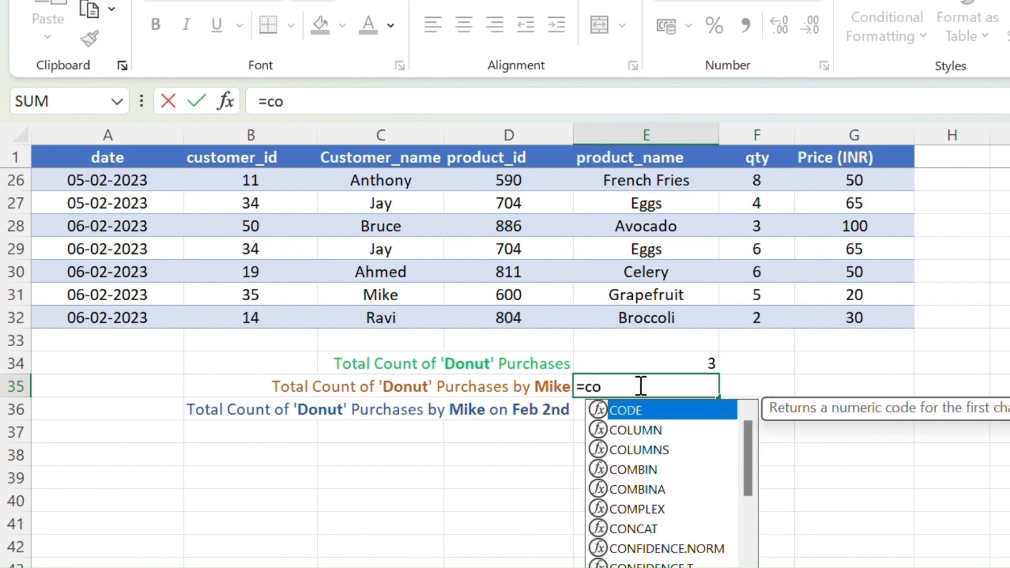
pyautogui.write('untifs')
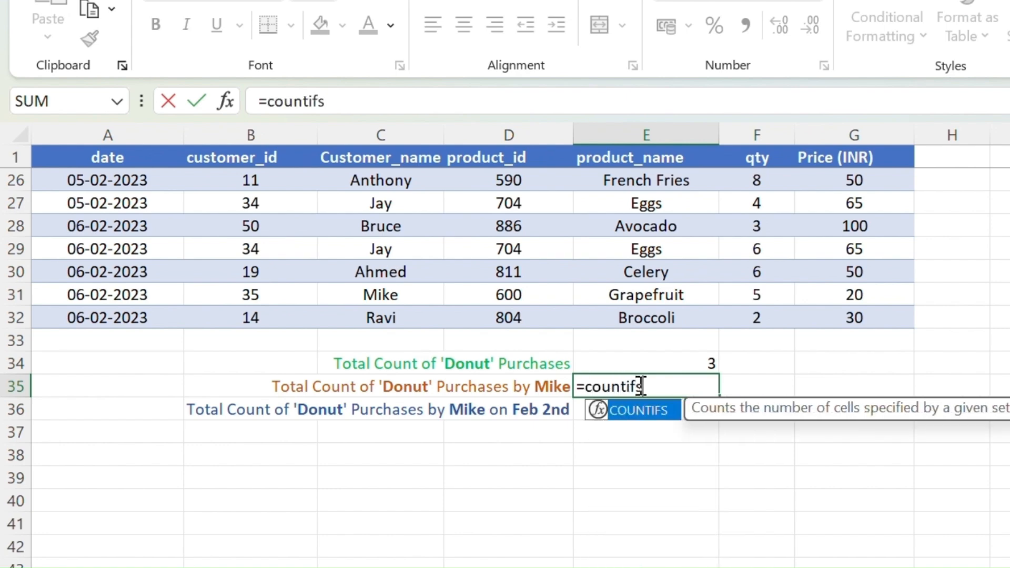
pyautogui.press('Tab')
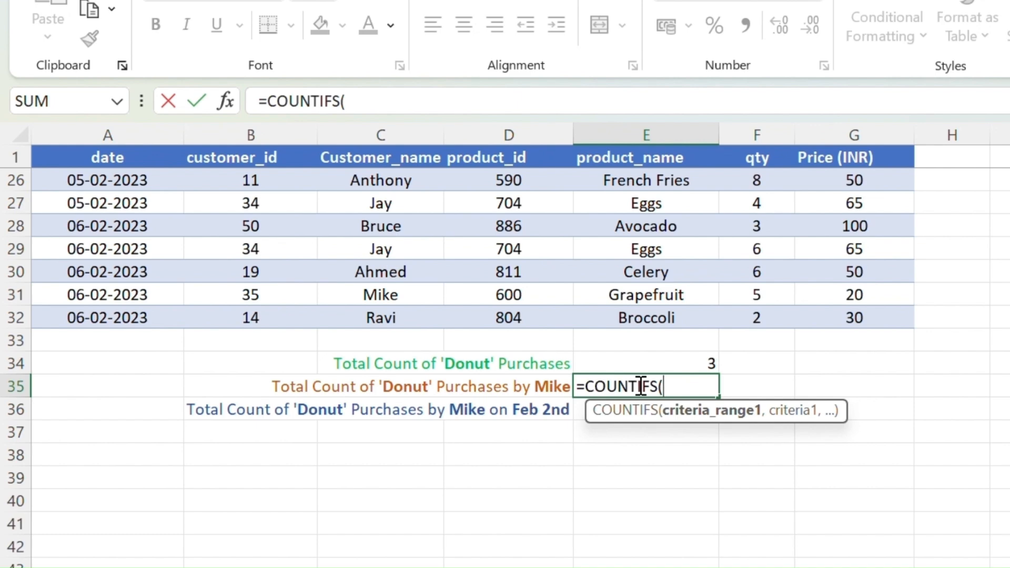
pyautogui.scroll(8, 642, 221)
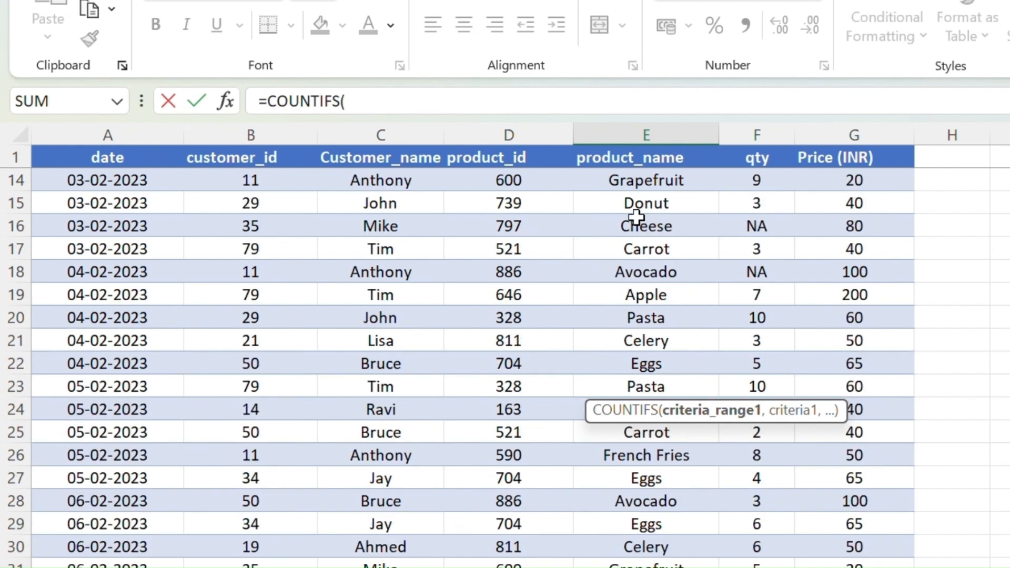
pyautogui.moveTo(642, 180); pyautogui.dragTo(658, 541)
pyautogui.scroll(-2, 659, 541)
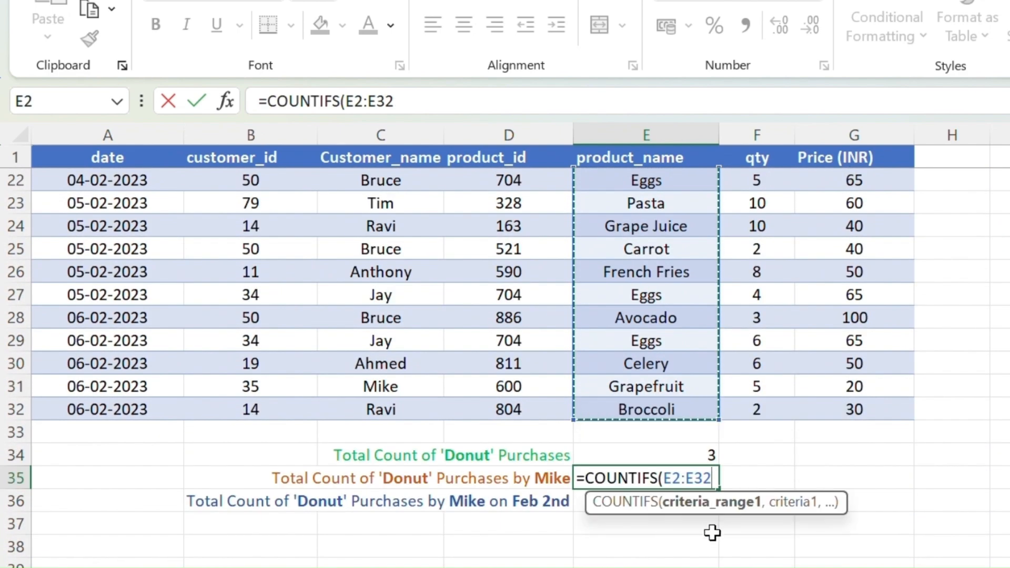
# Add "Donut" as the first criterion and the Customer_name range C2:C32 as the second criteria range
pyautogui.write(',')
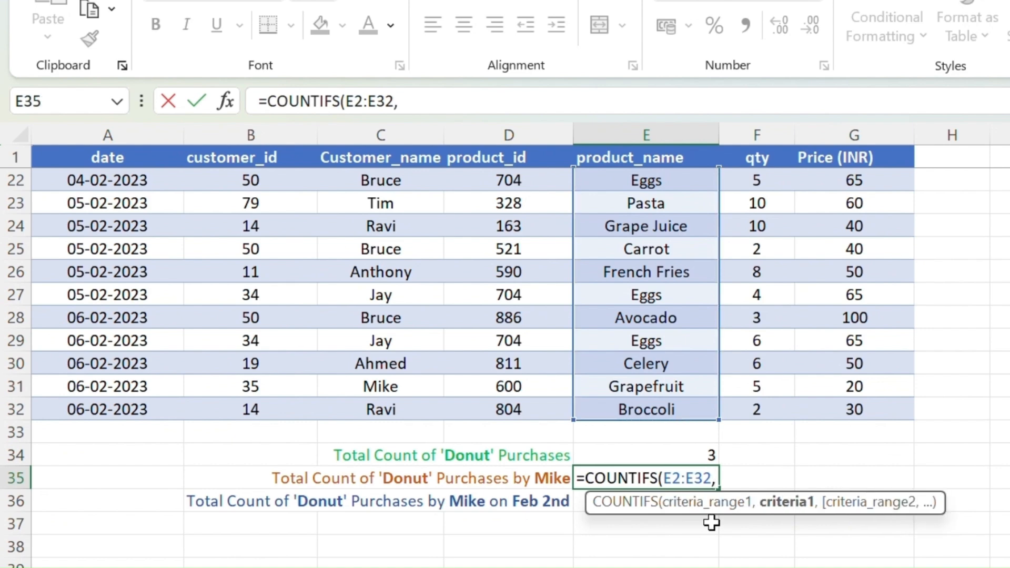
pyautogui.write('"Donut"')
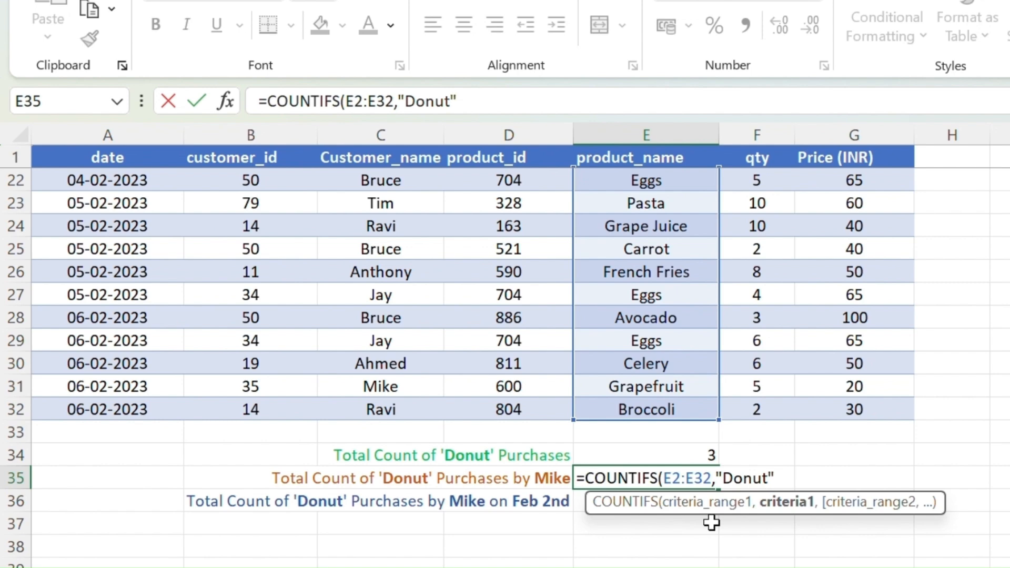
pyautogui.write(',')
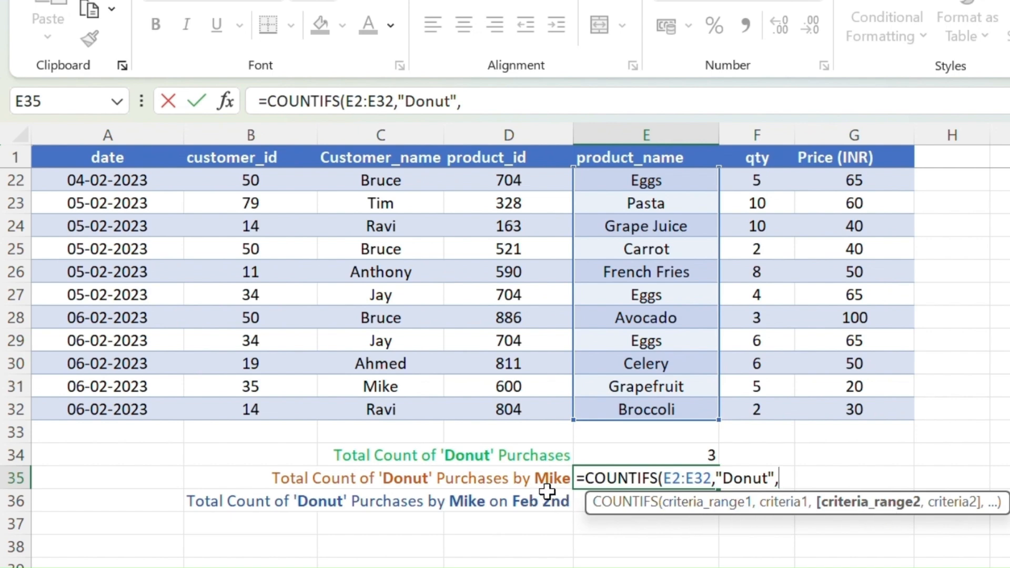
pyautogui.scroll(7, 373, 322)
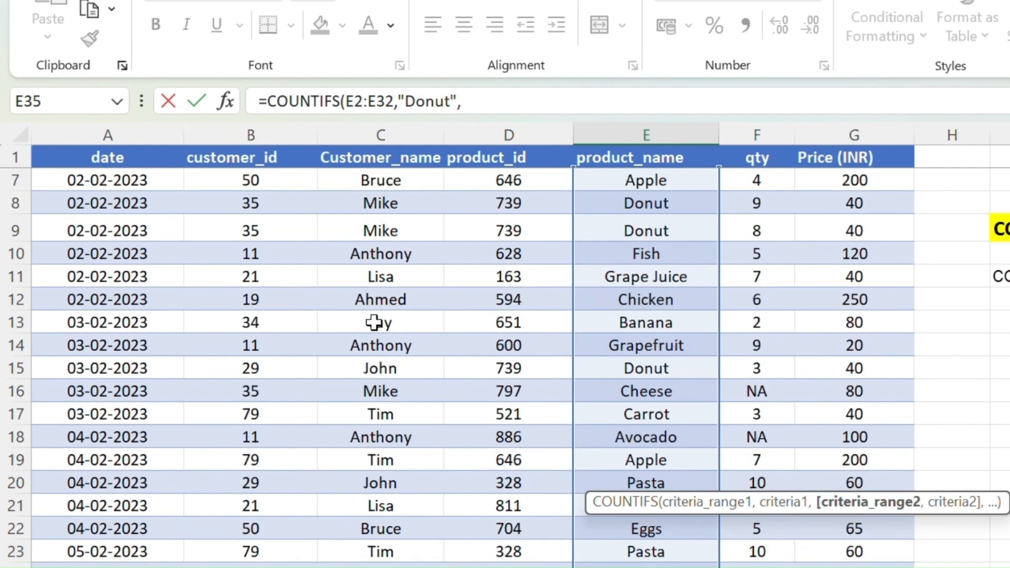
pyautogui.moveTo(371, 179); pyautogui.dragTo(395, 558)
pyautogui.moveTo(463, 558); pyautogui.dragTo(482, 526)
pyautogui.scroll(-1, 481, 526)
pyautogui.write(',')
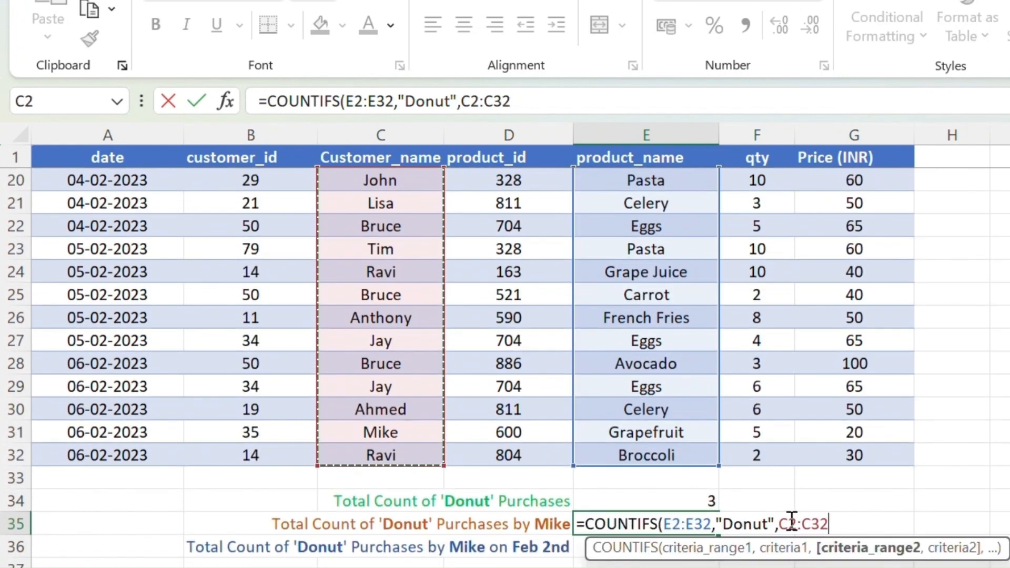
pyautogui.write('"')
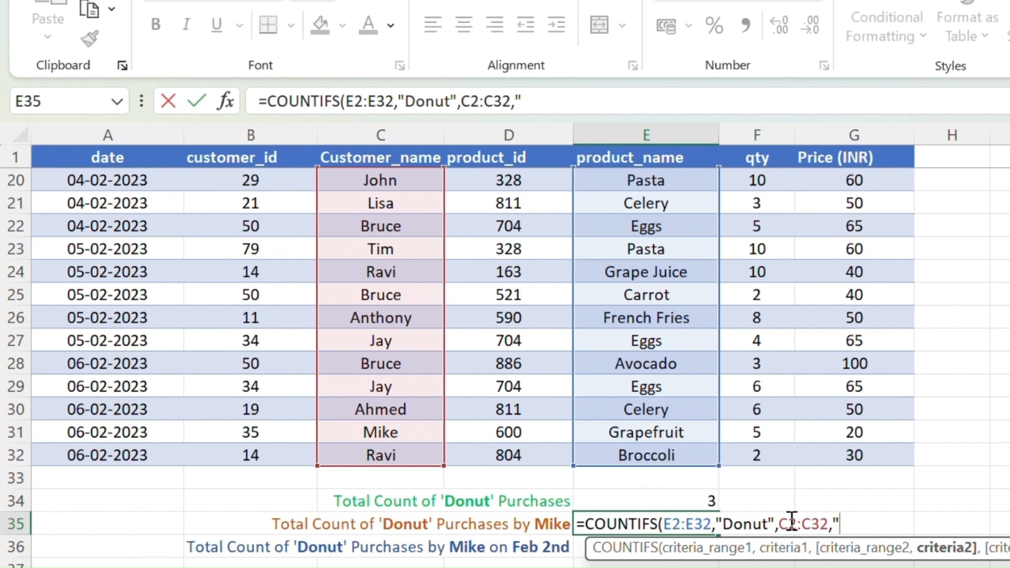
pyautogui.write('Mike')
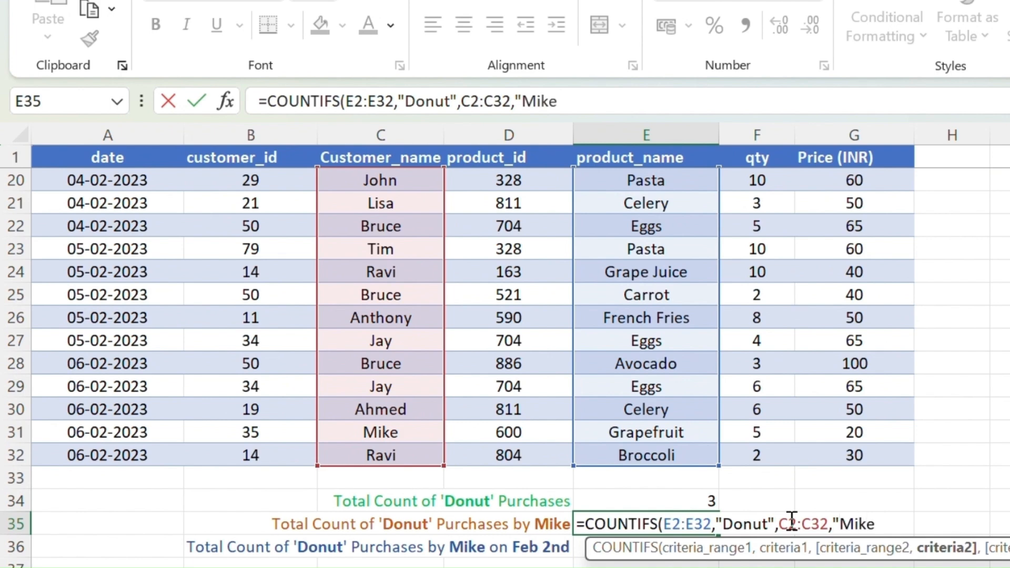
pyautogui.write('")')
# Enter the customer name from the row 35 label as the second criterion and complete the formula
pyautogui.press('Return')
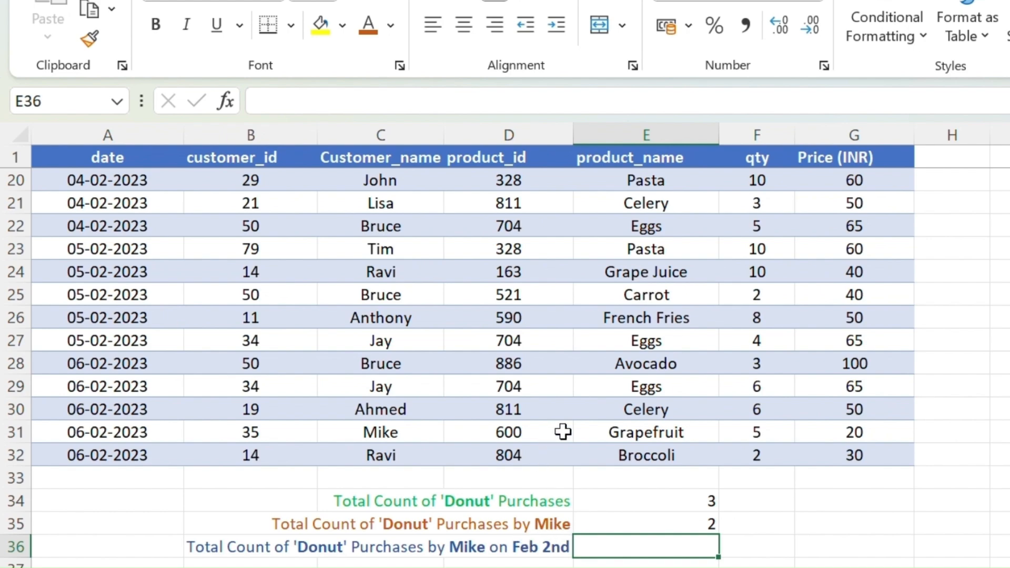
# Start a COUNTIFS formula in cell E36 with E2:E32 as the first criteria range
pyautogui.scroll(3, 629, 433)
pyautogui.scroll(3, 629, 433)
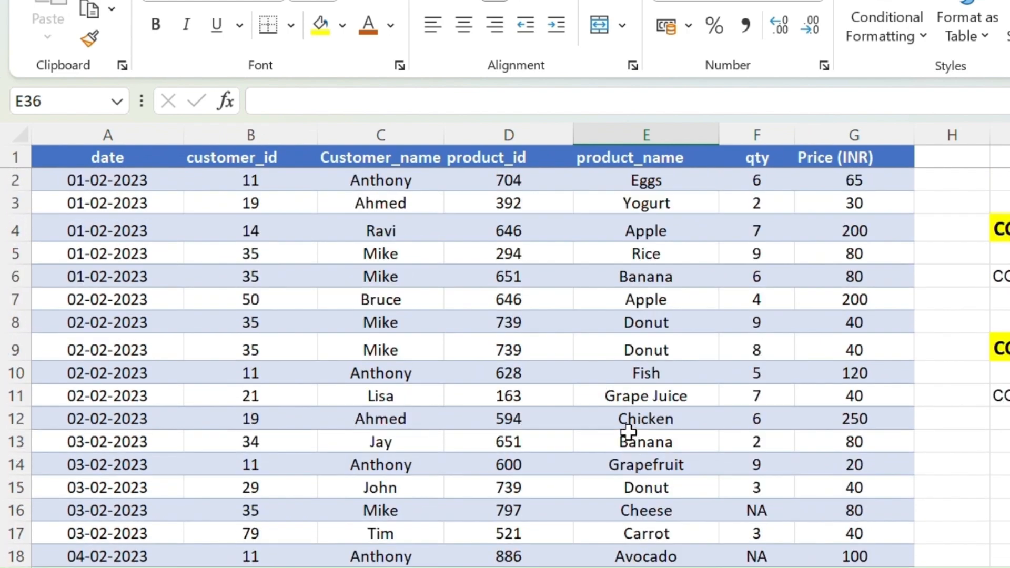
pyautogui.scroll(-6, 647, 426)
pyautogui.scroll(-1, 669, 440)
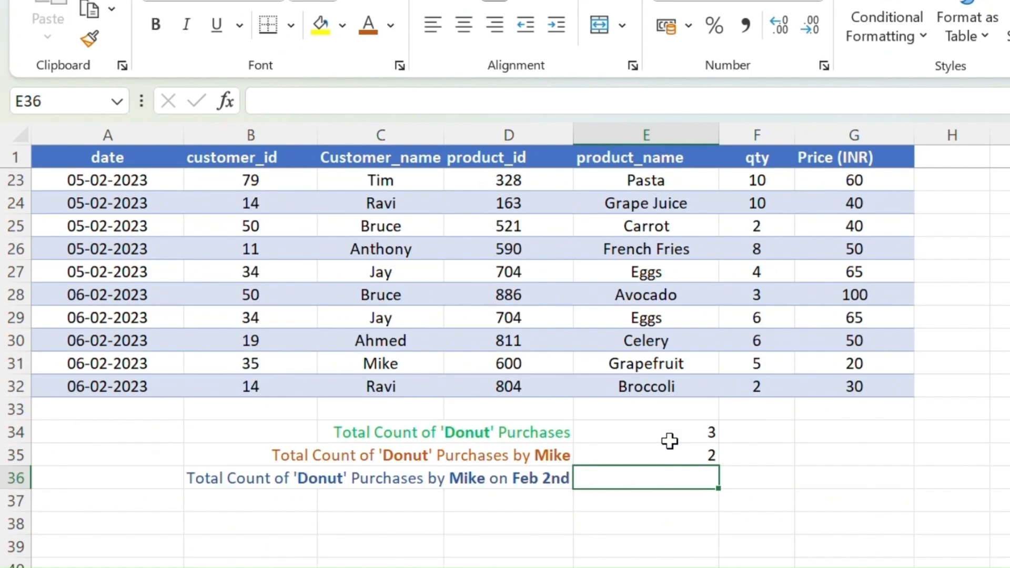
pyautogui.doubleClick(643, 482)
pyautogui.write('=')
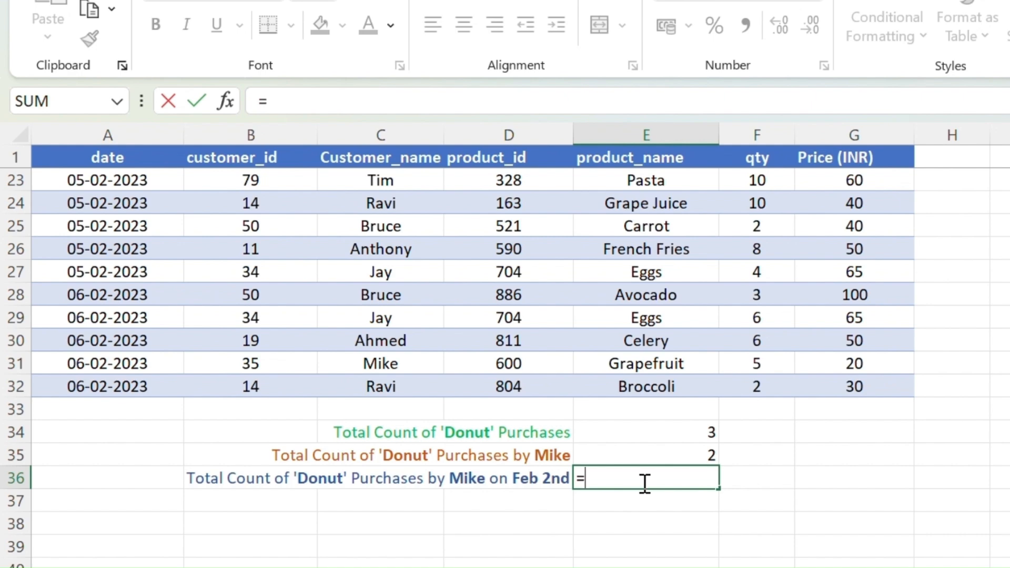
pyautogui.write('countifs')
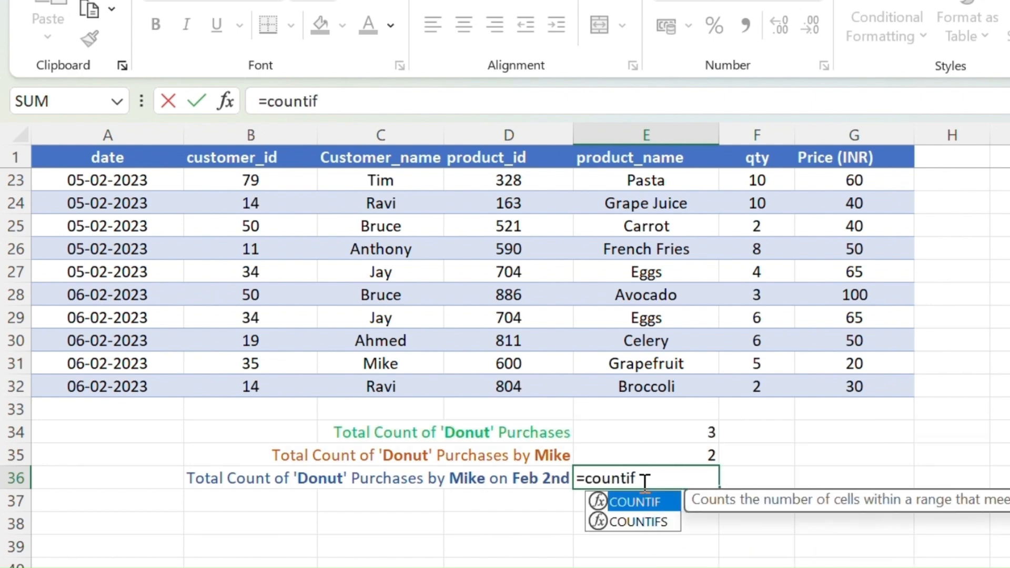
pyautogui.press('Tab')
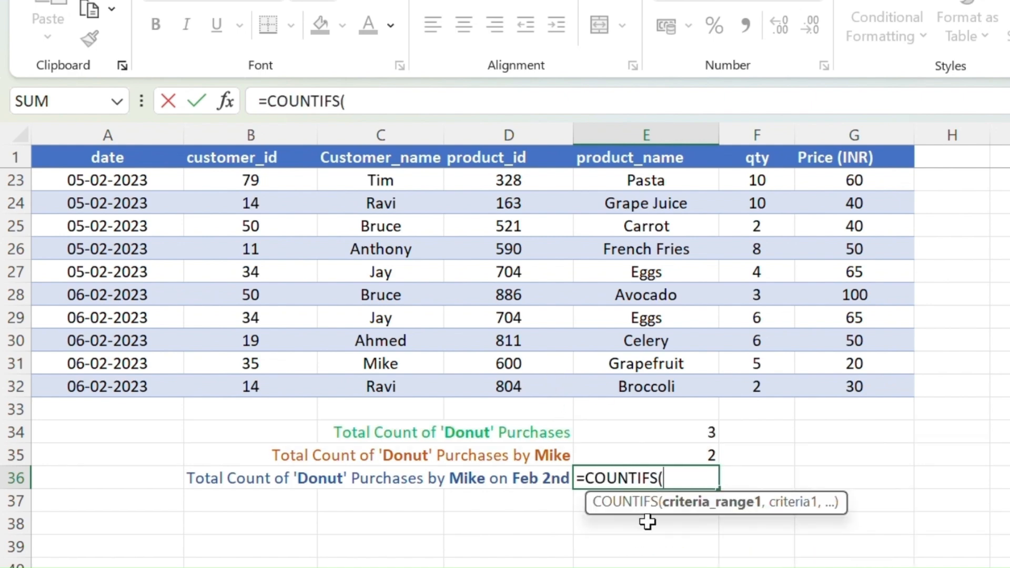
pyautogui.scroll(7, 653, 315)
pyautogui.moveTo(645, 181); pyautogui.dragTo(678, 547)
pyautogui.scroll(-1, 719, 538)
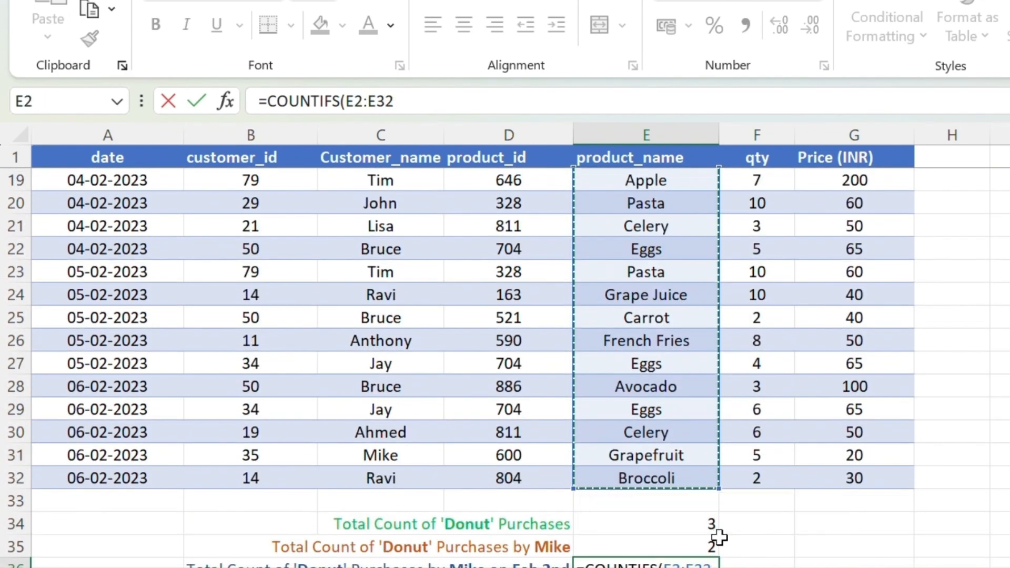
# Add "Donut" as the first criterion and the Customer_name range C2:C32 as the second criteria range
pyautogui.write(',')
pyautogui.scroll(-1, 755, 537)
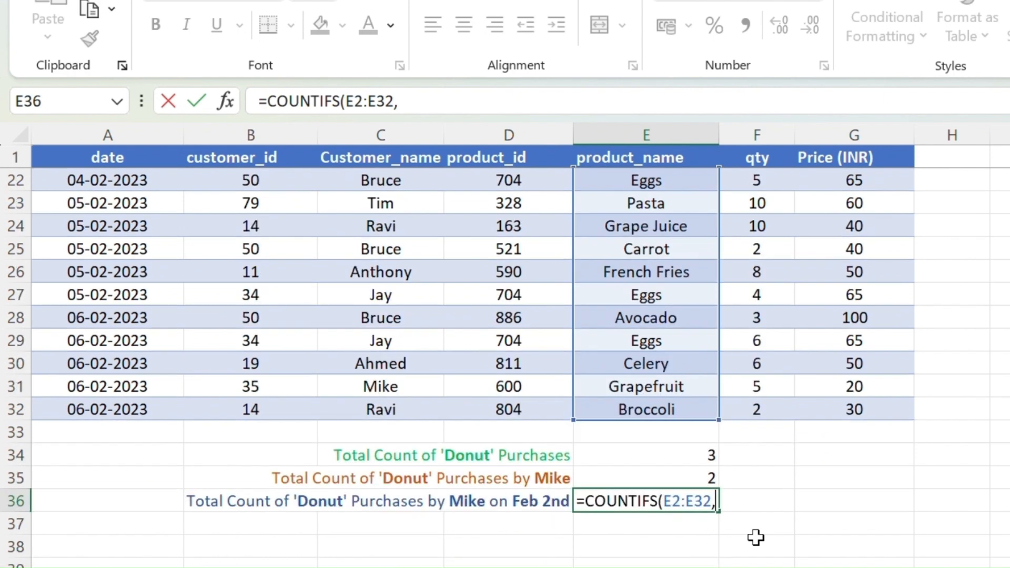
pyautogui.write('"Don')
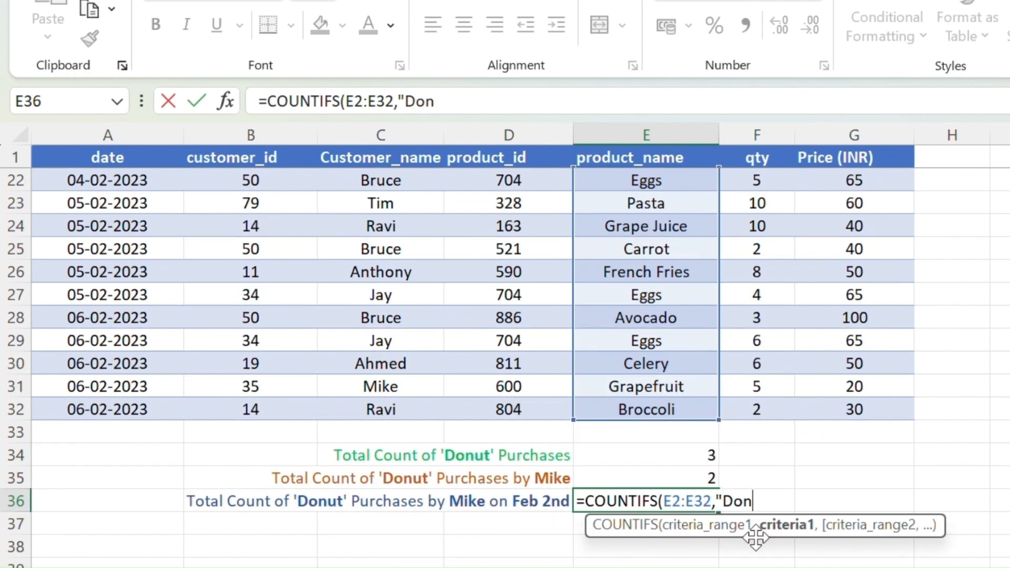
pyautogui.write('ut",')
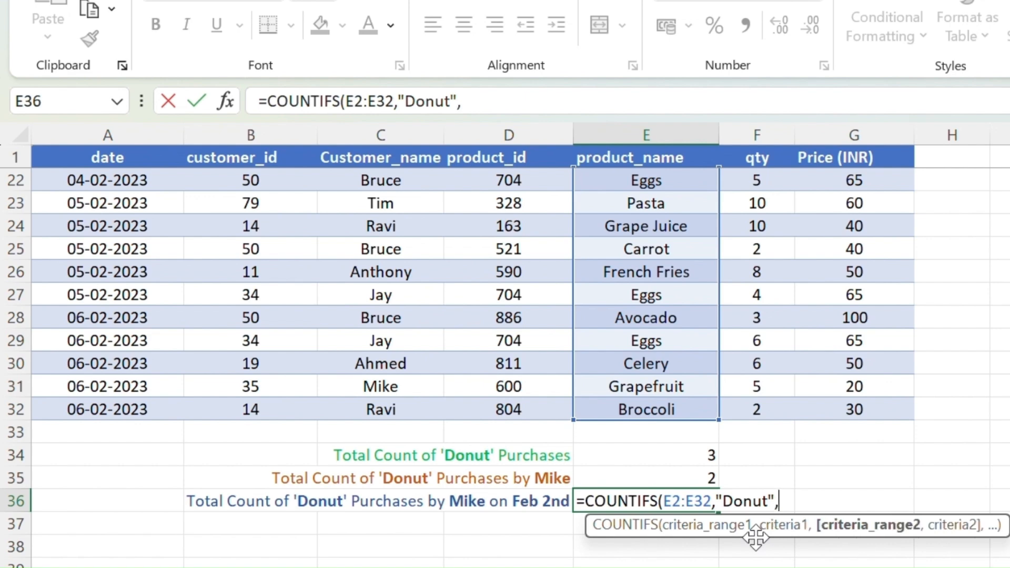
pyautogui.scroll(7, 379, 298)
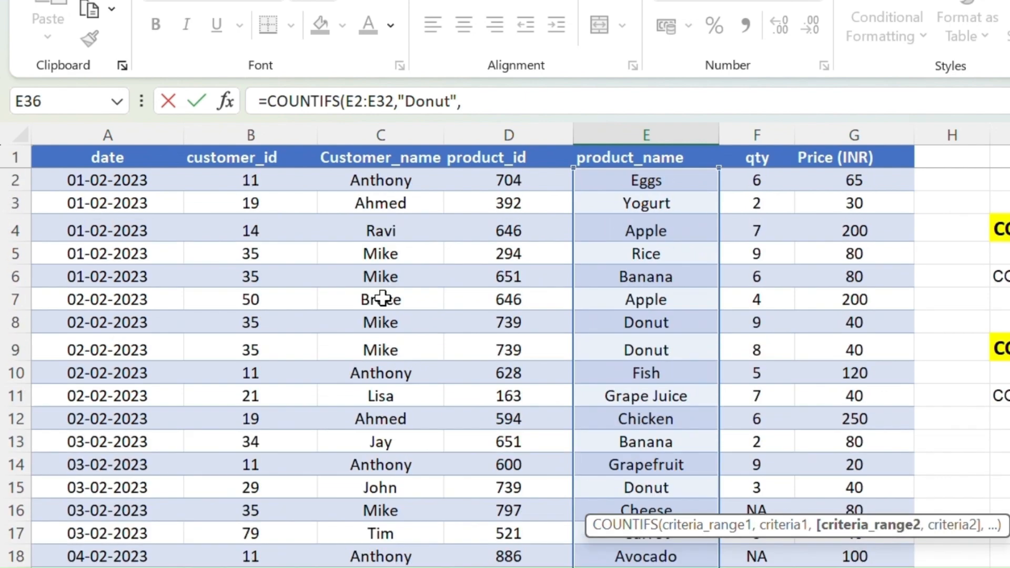
pyautogui.moveTo(363, 179); pyautogui.dragTo(369, 545)
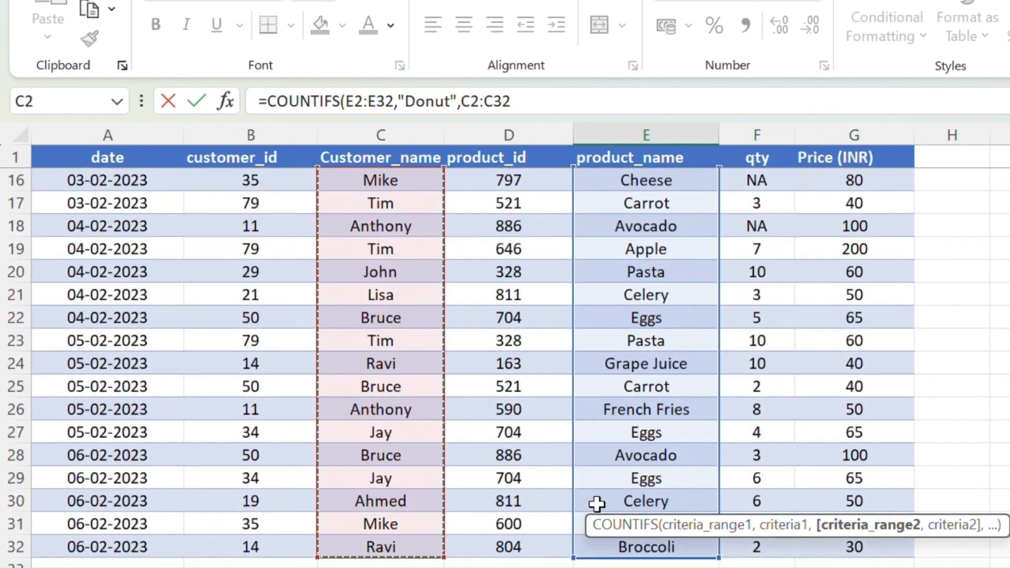
# Enter "Mike" as the second criterion in the COUNTIFS formula in E36
pyautogui.scroll(-2, 720, 492)
pyautogui.write(',')
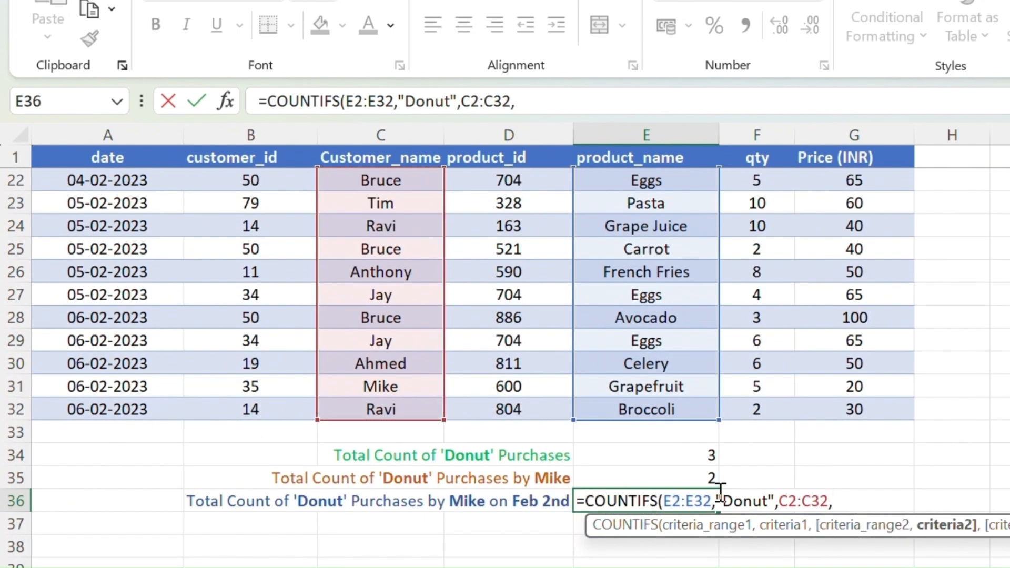
pyautogui.write('"Mike')
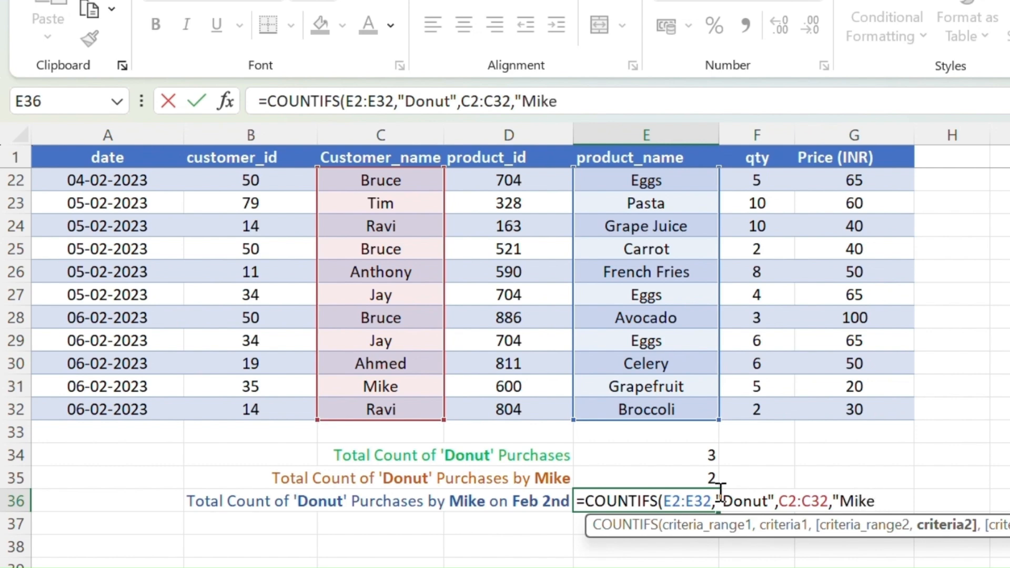
pyautogui.write('",')
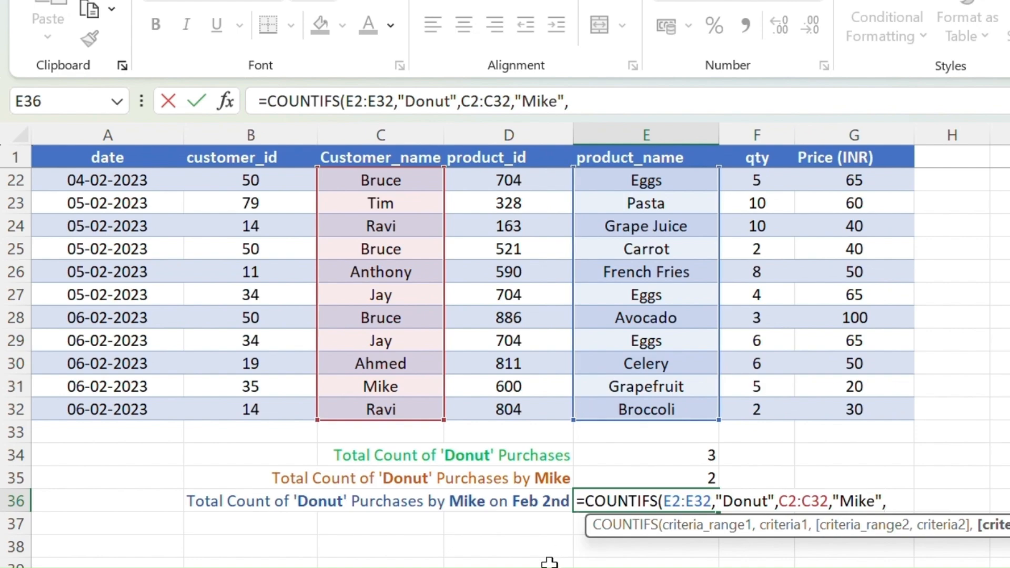
# Add the date range A2:A32 as the third criteria range with "02-02-2023" as its criterion, and complete the formula
pyautogui.scroll(1, 118, 228)
pyautogui.scroll(6, 117, 226)
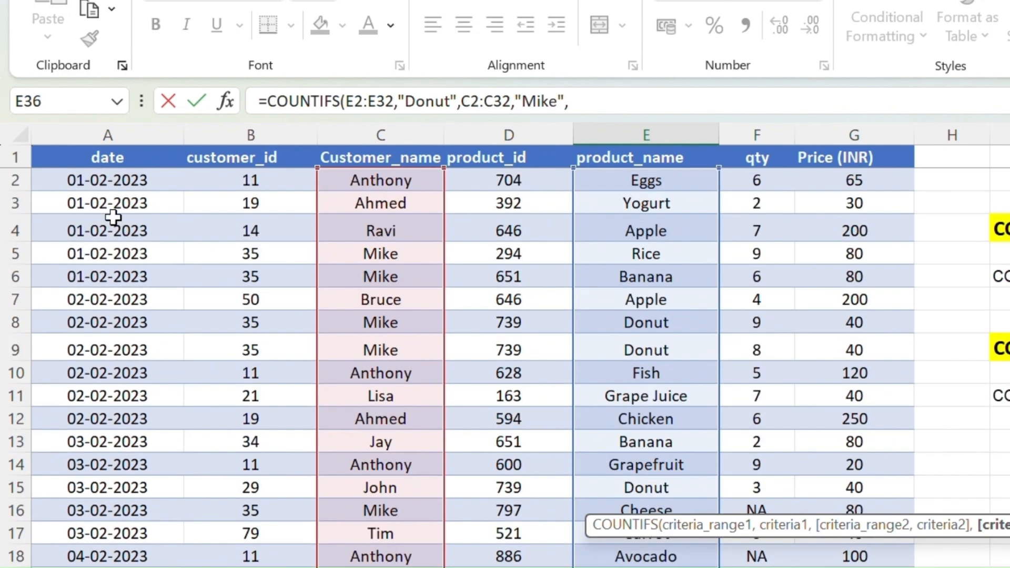
pyautogui.moveTo(102, 179); pyautogui.dragTo(83, 545)
pyautogui.scroll(-3, 482, 513)
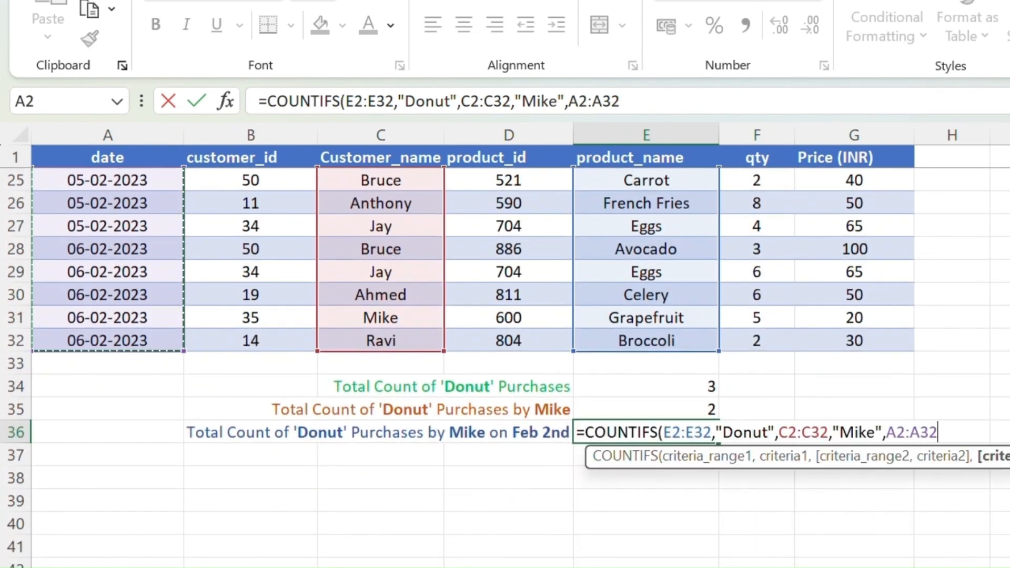
pyautogui.write(',"')
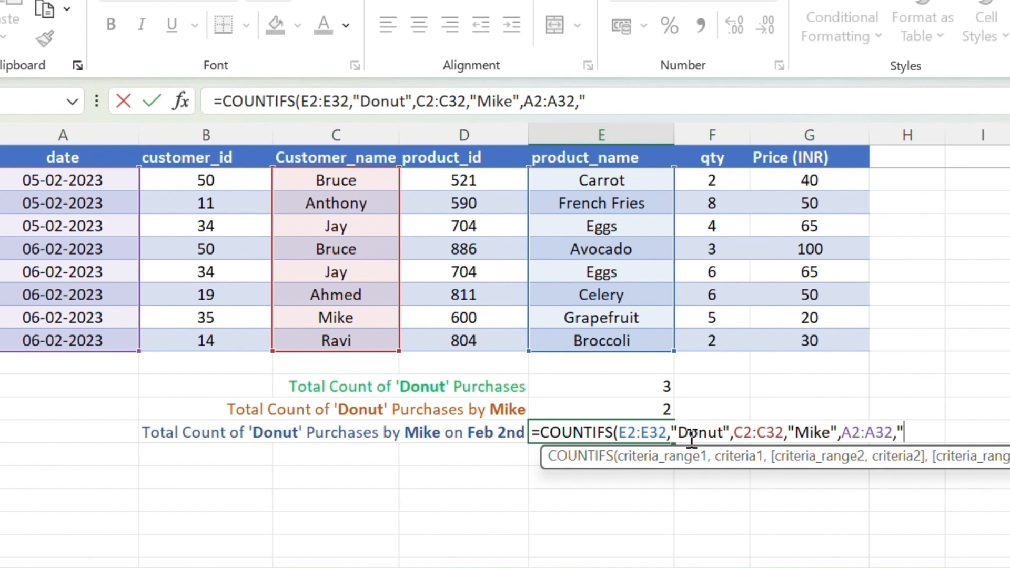
pyautogui.write('02-0')
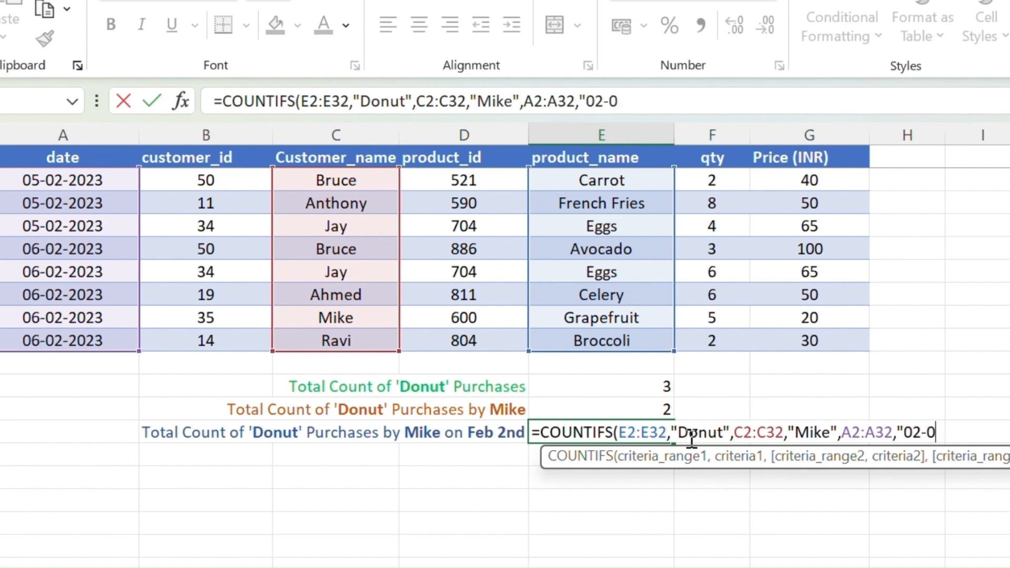
pyautogui.write('2-2023')
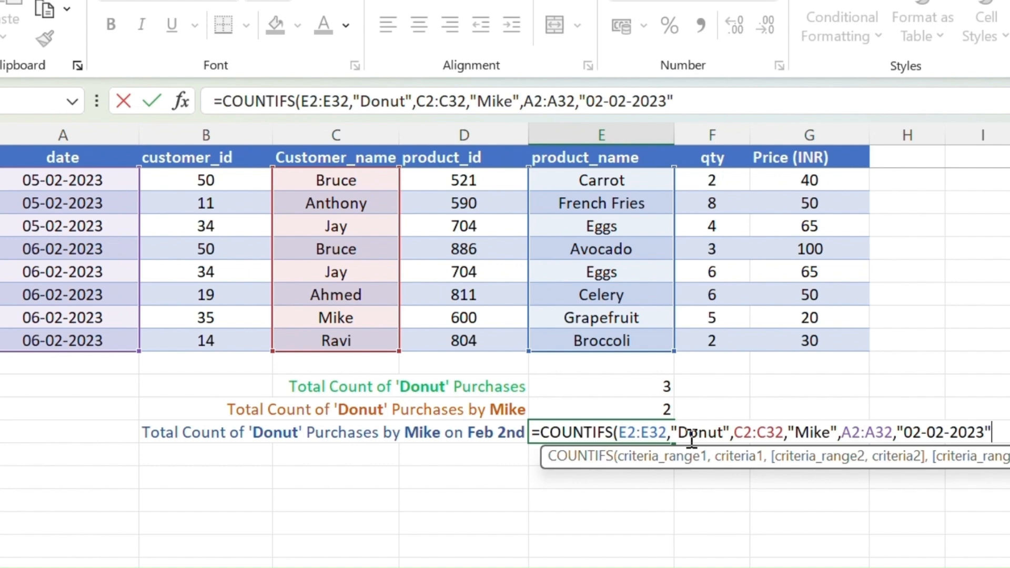
pyautogui.write('")')
pyautogui.press('Return')
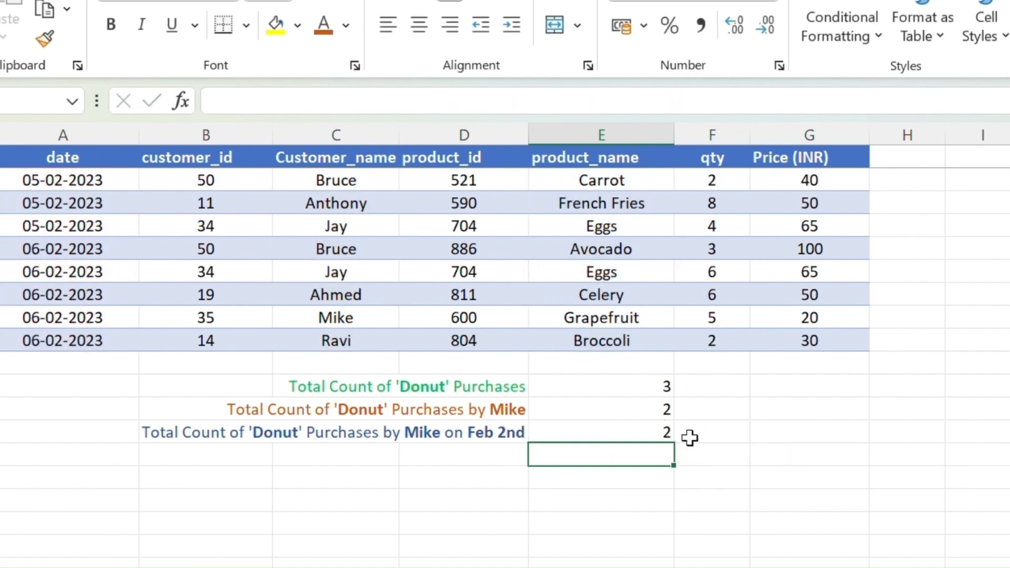
# Convert the sales data range into an Excel table with filter buttons
pyautogui.scroll(1, 375, 492)
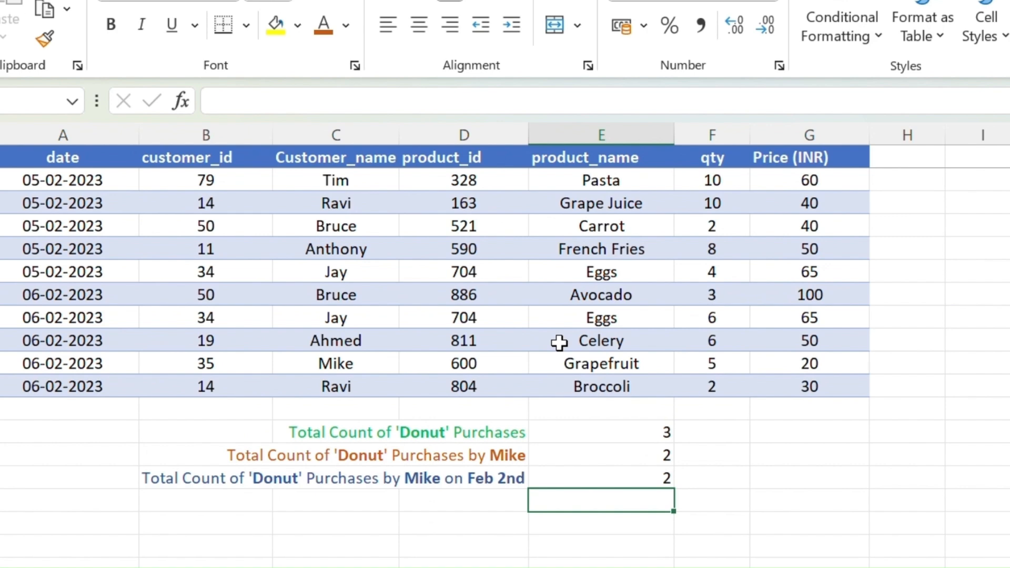
pyautogui.scroll(7, 521, 323)
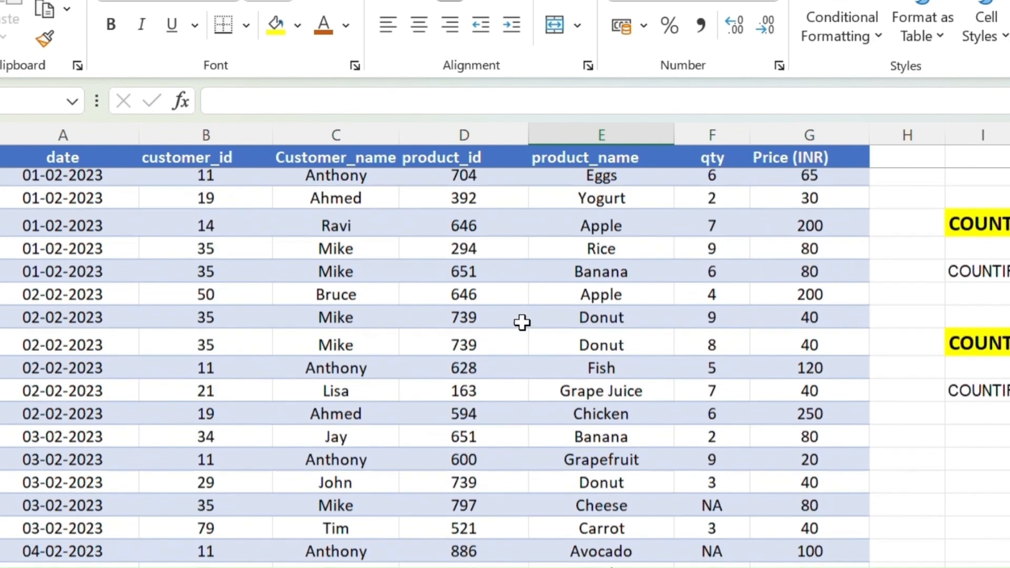
pyautogui.click(122, 295)
pyautogui.hotkey('ctrl', 'a')
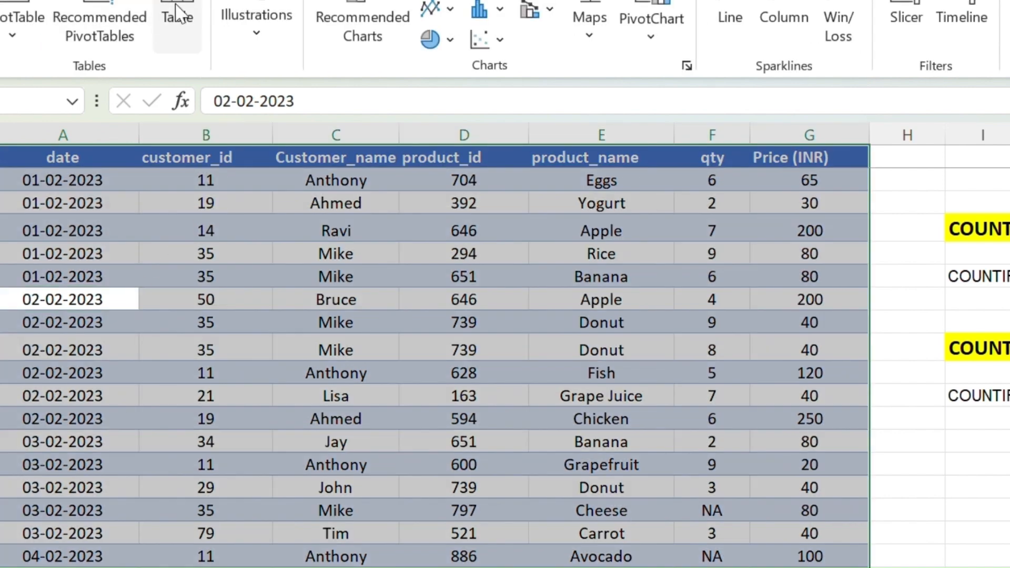
pyautogui.click(176, 16)
pyautogui.scroll(-4, 300, 226)
pyautogui.click(687, 342)
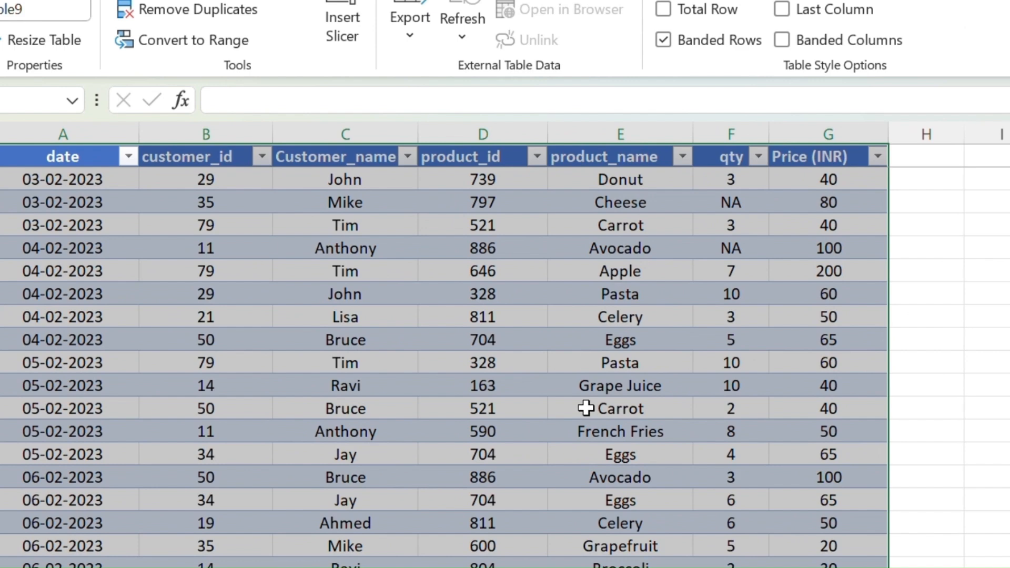
pyautogui.scroll(-4, 655, 380)
pyautogui.click(766, 478)
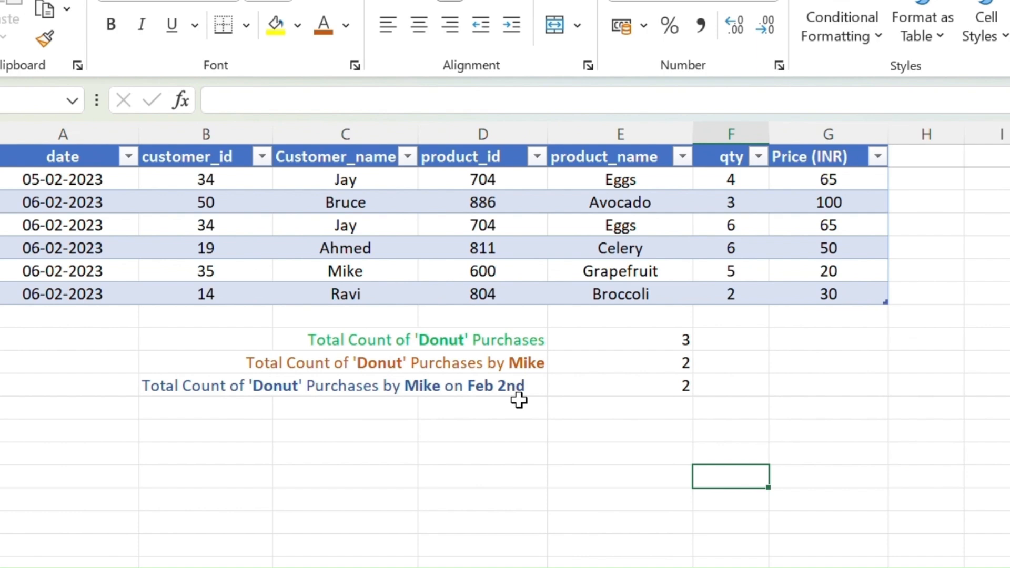
# Try to filter the product_name column to show only Donut rows
pyautogui.scroll(10, 519, 401)
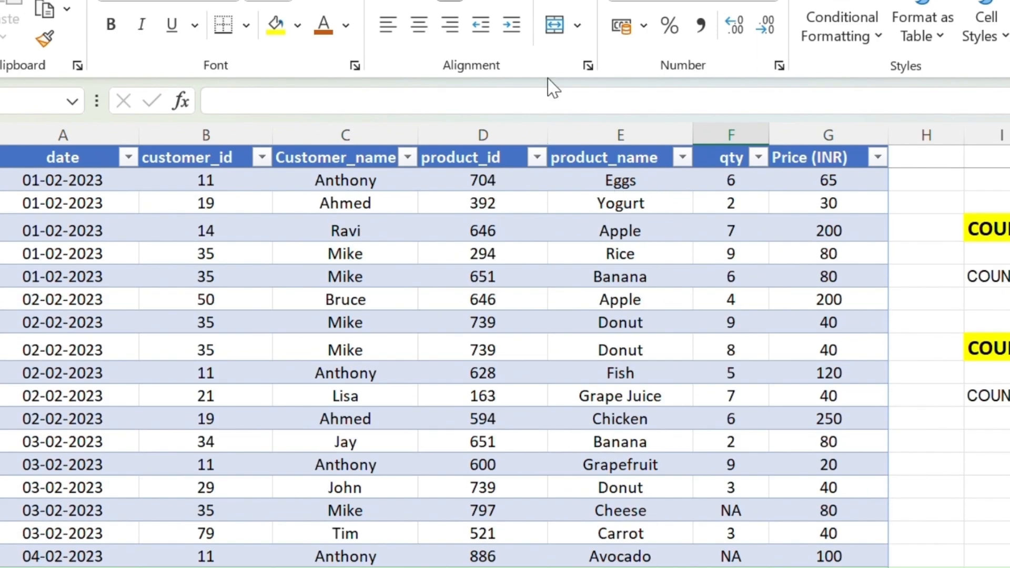
pyautogui.click(683, 158)
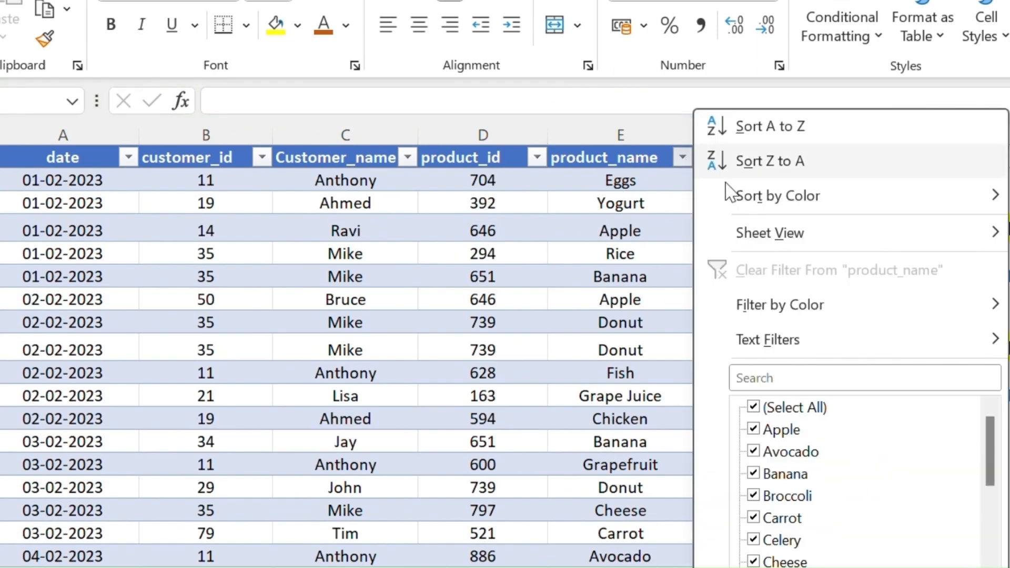
pyautogui.click(754, 408)
pyautogui.scroll(-2, 775, 541)
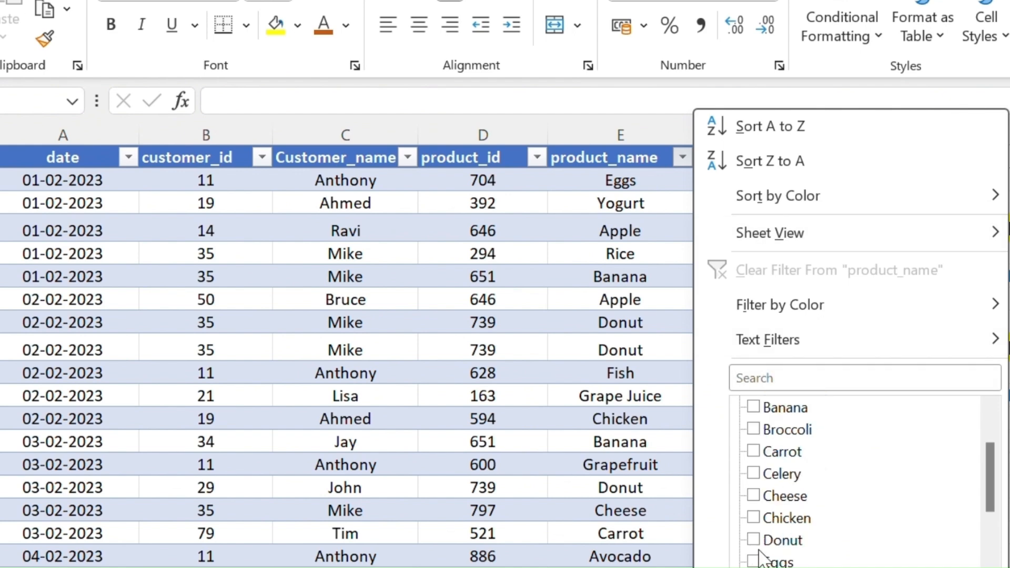
pyautogui.click(755, 474)
pyautogui.click(889, 567)
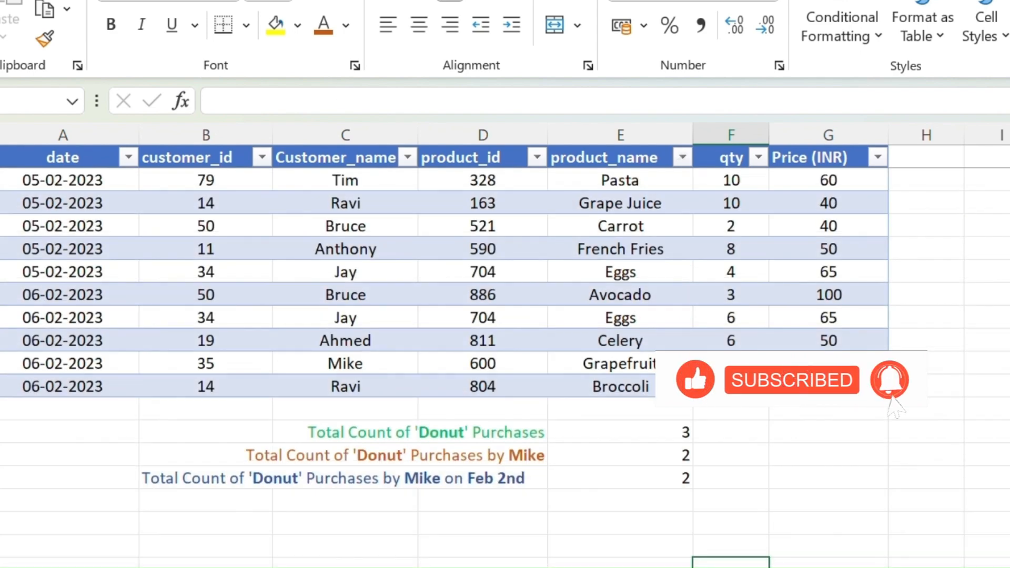
pyautogui.scroll(4, 444, 363)
pyautogui.scroll(3, 817, 370)
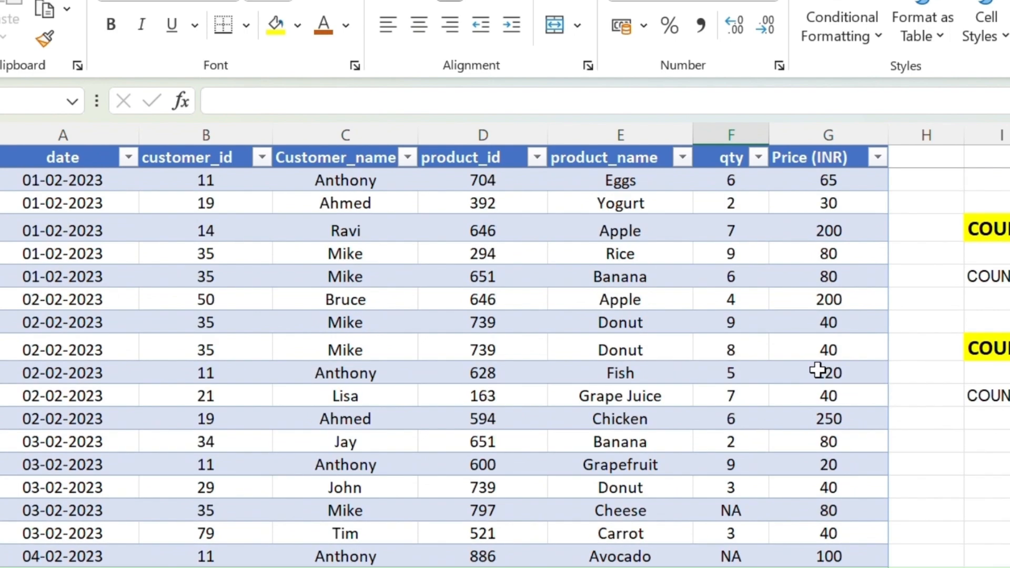